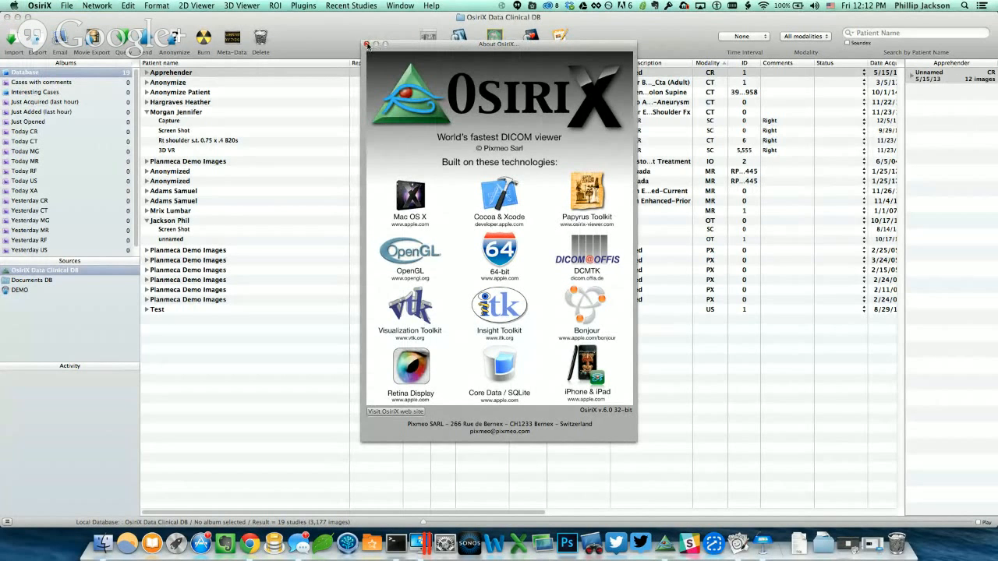
Close the About OsiriX window and open the Web Server preferences.
left_click(367, 45)
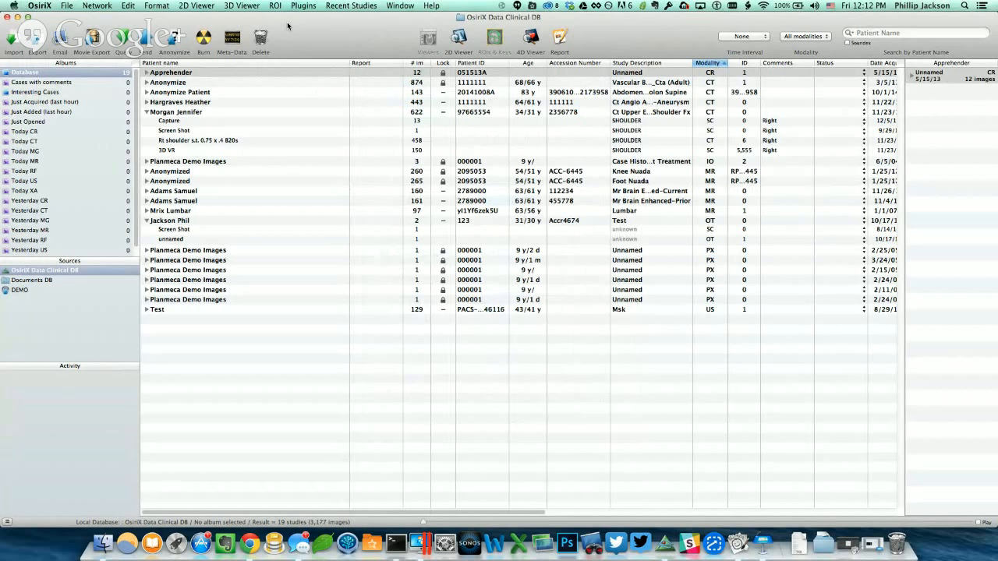
left_click(50, 9)
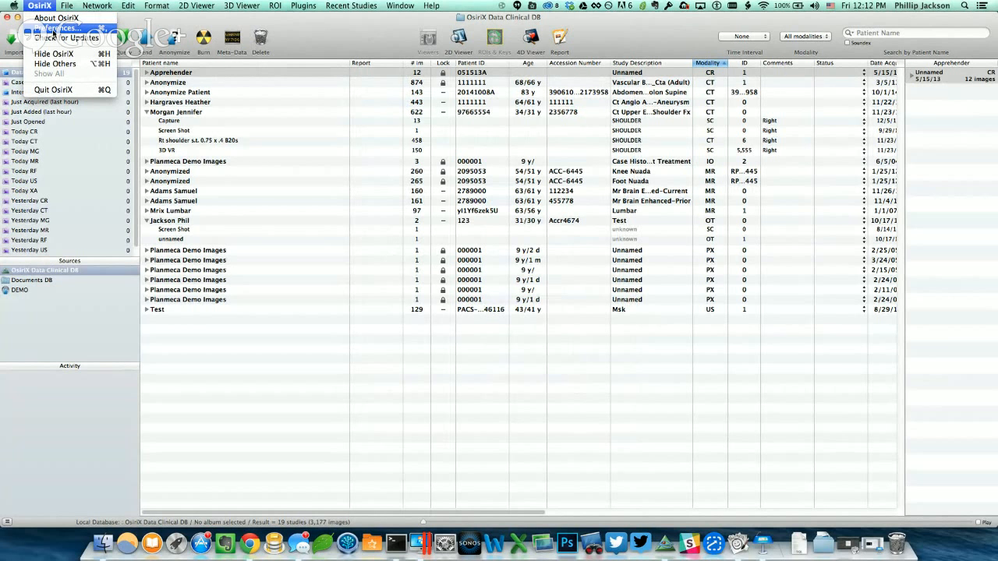
left_click(55, 28)
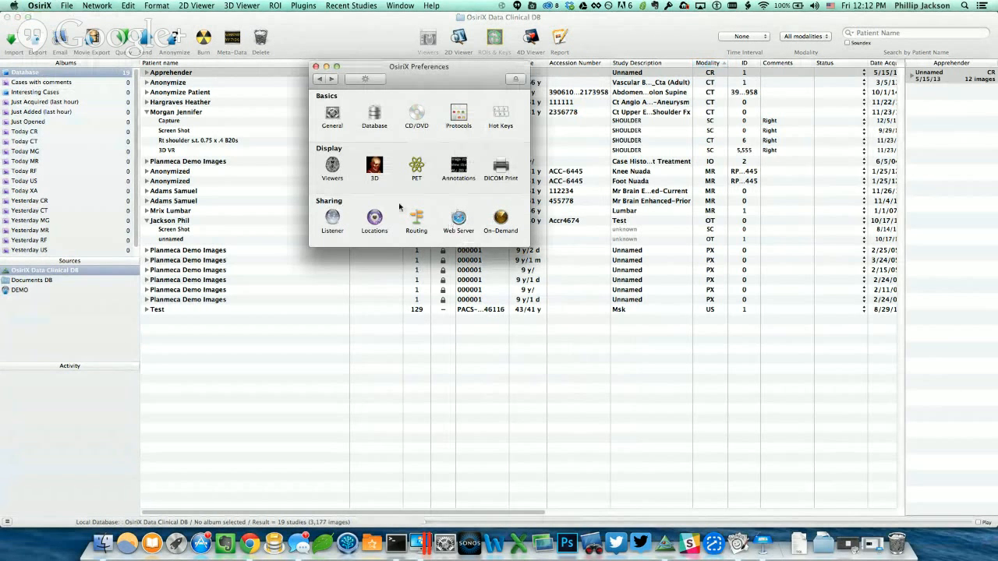
left_click(459, 218)
left_click_drag(414, 69, 344, 57)
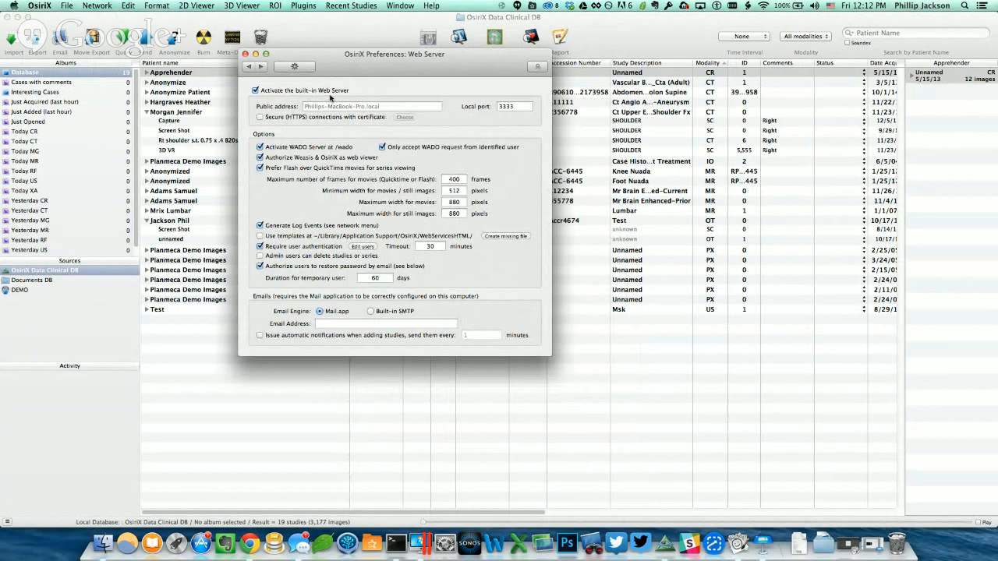
Check the local port 3333 and open the web users editor with the existing user account selected.
left_click(528, 106)
left_click_drag(528, 106, 481, 106)
left_click(521, 108)
left_click(368, 250)
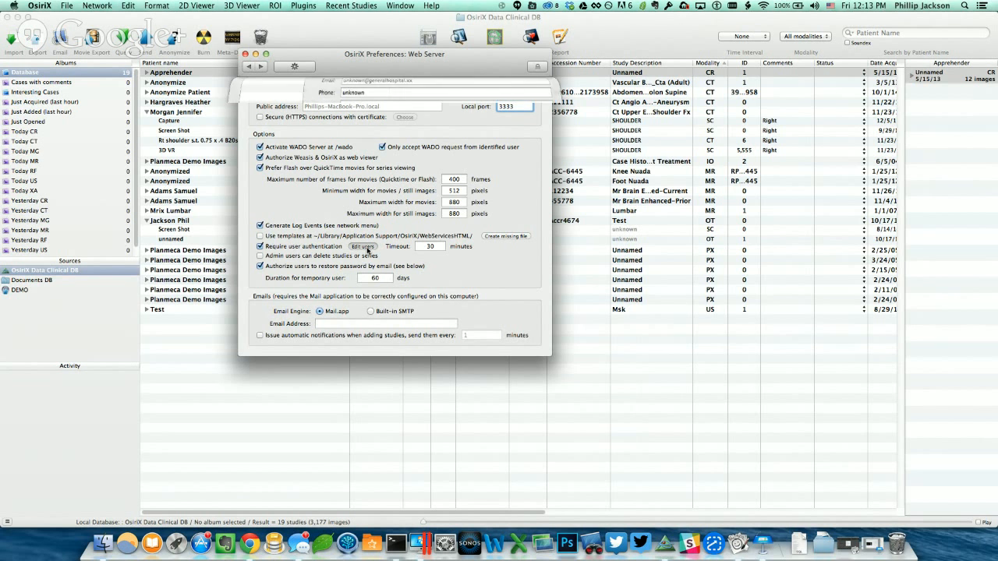
left_click(355, 105)
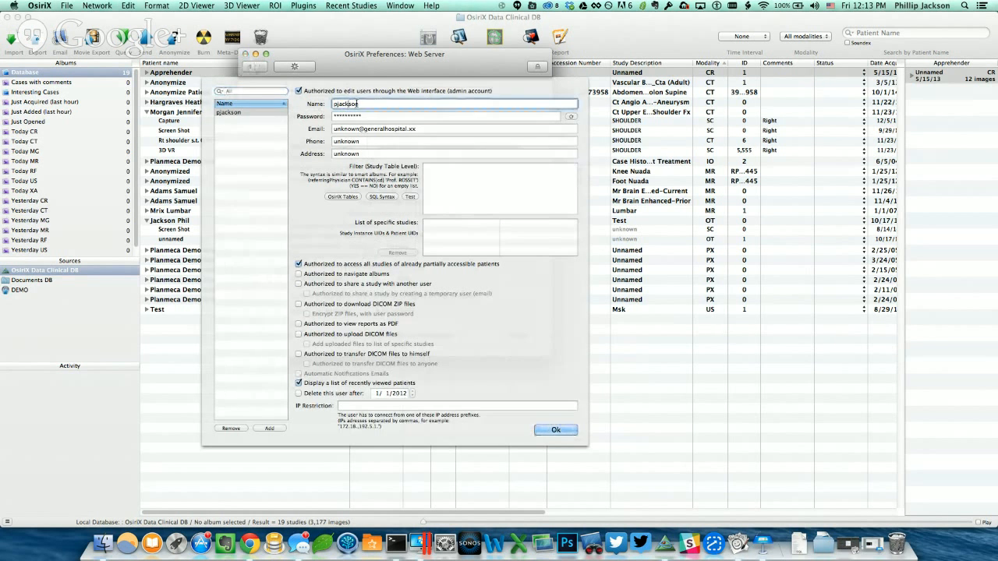
left_click(240, 106)
left_click(241, 111)
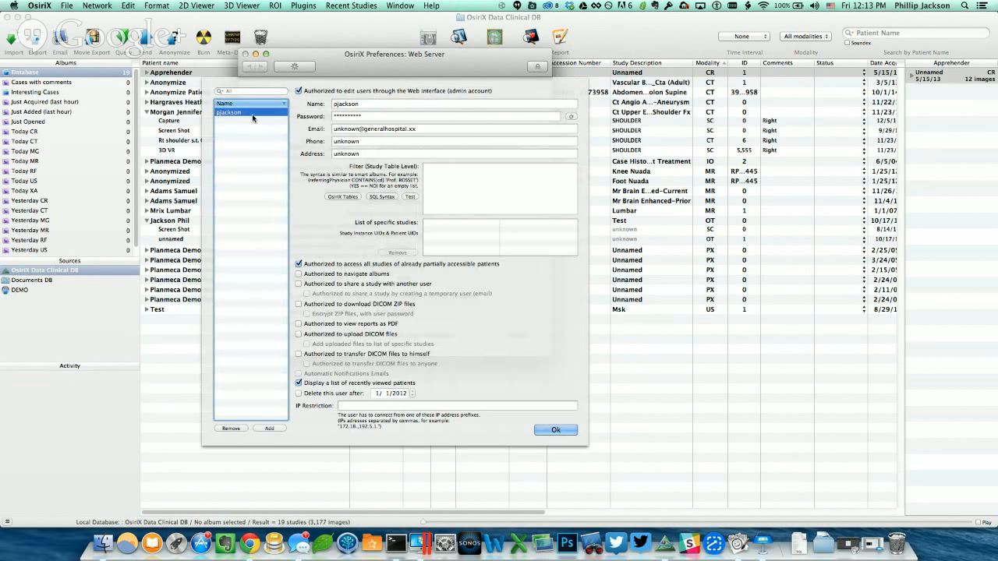
Set a new password for the selected web user and confirm the users dialog.
left_click(363, 103)
left_click(400, 117)
left_click_drag(387, 117, 309, 118)
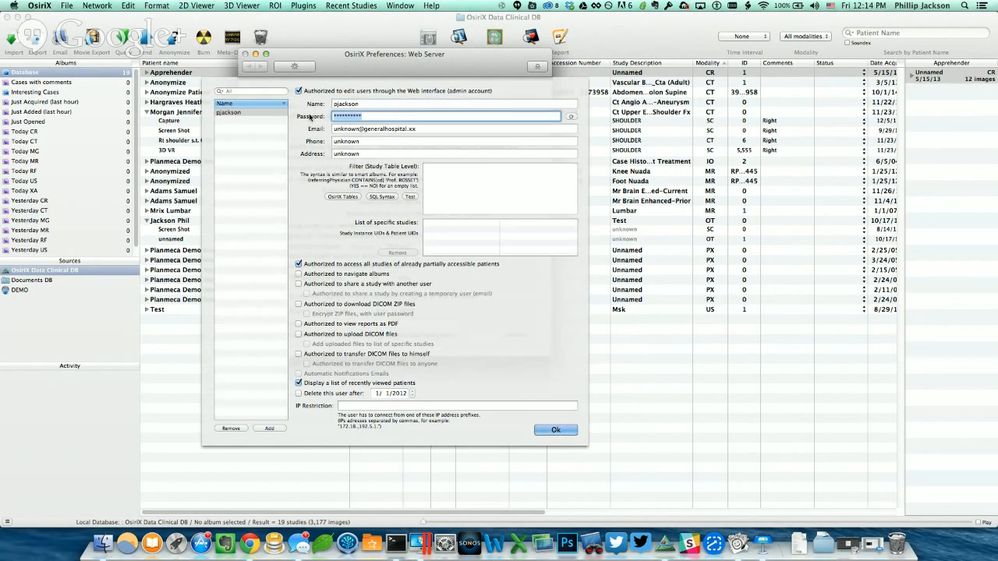
type("password")
left_click_drag(363, 116, 322, 114)
left_click(564, 434)
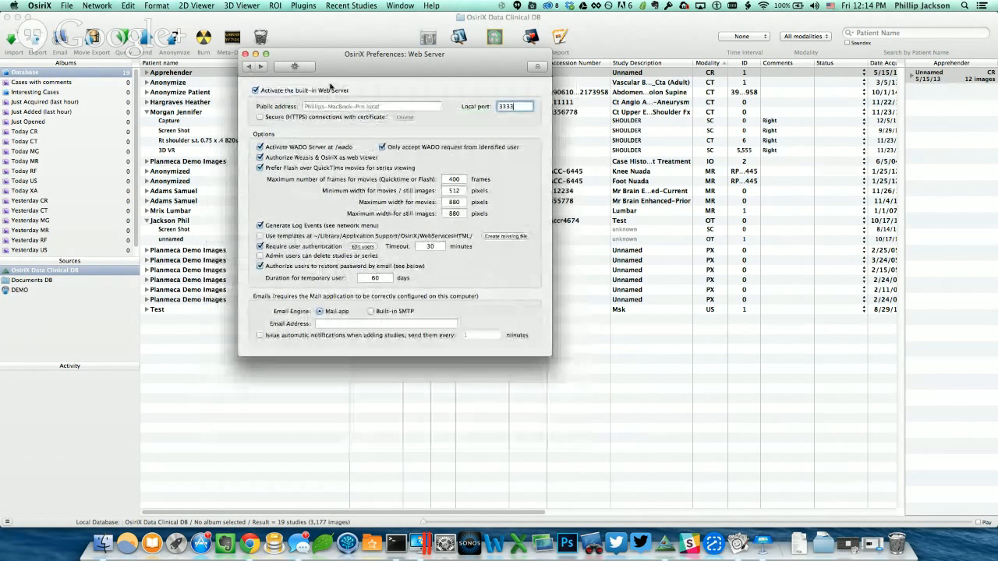
Close the preferences and open localhost:3333 in the web browser.
left_click(292, 69)
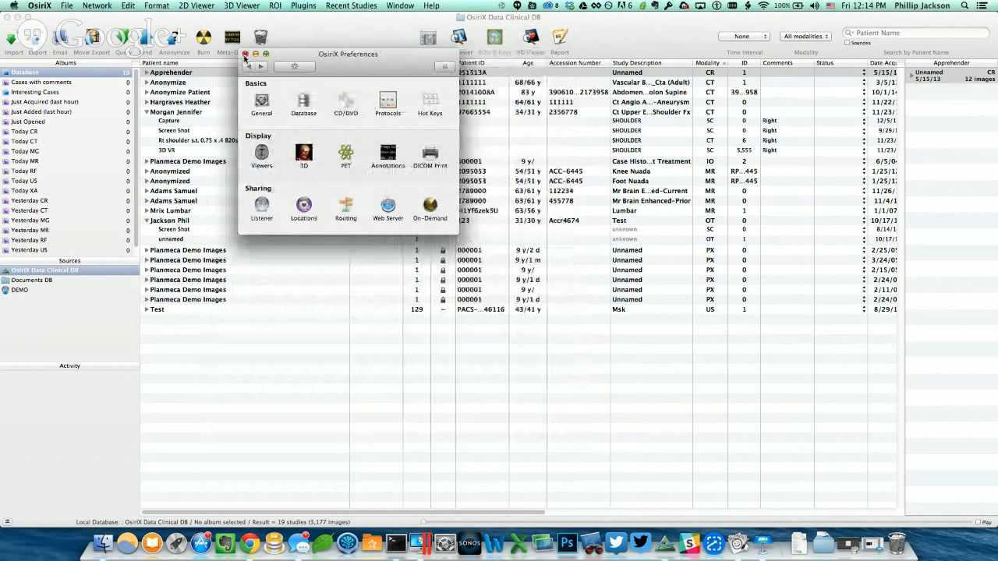
left_click(245, 54)
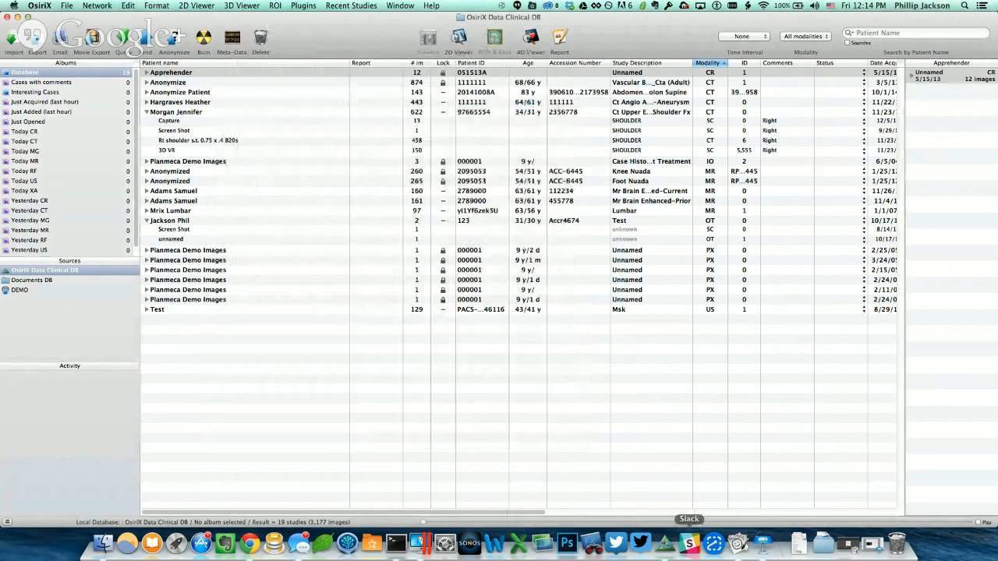
left_click(249, 546)
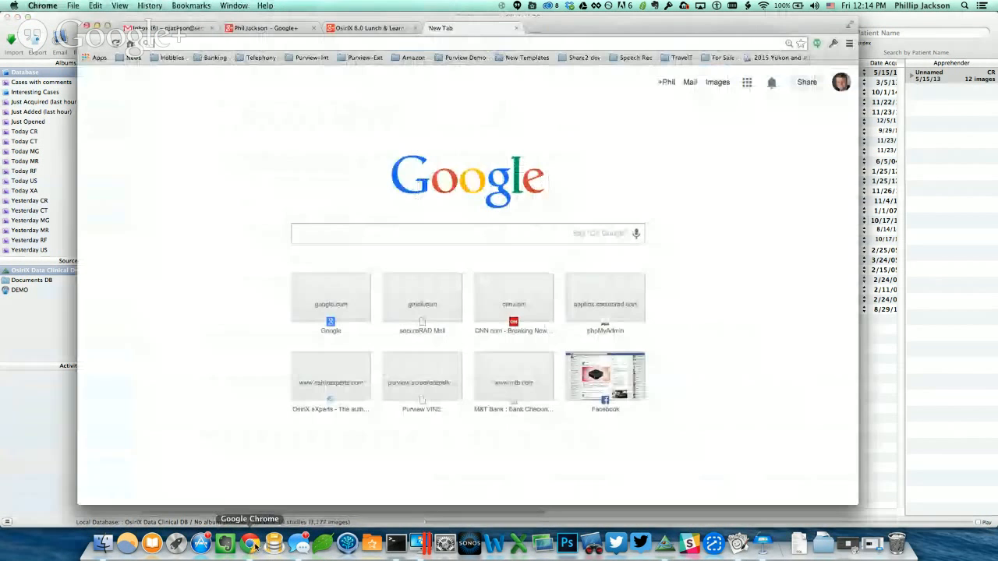
type("localhost:3333")
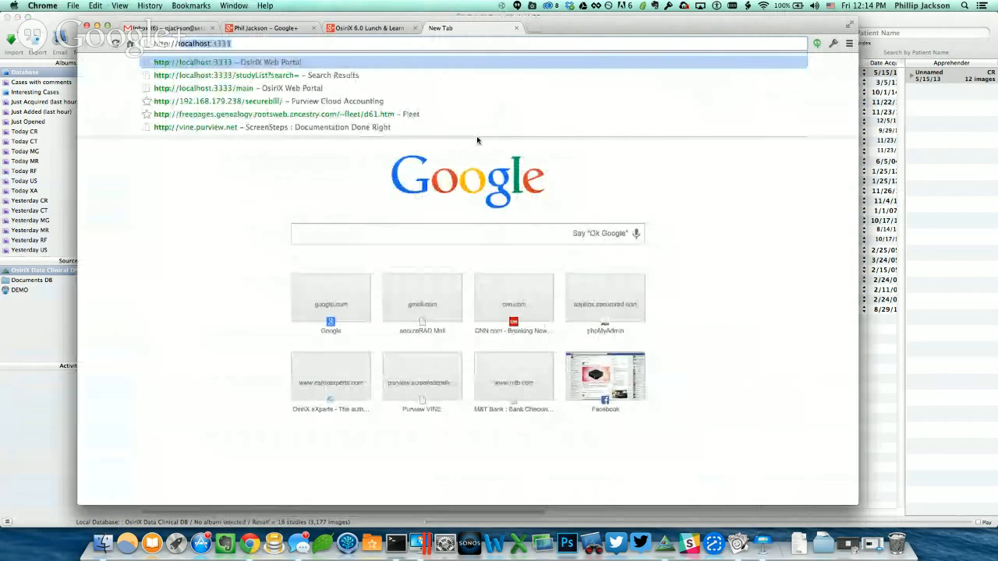
key("Return")
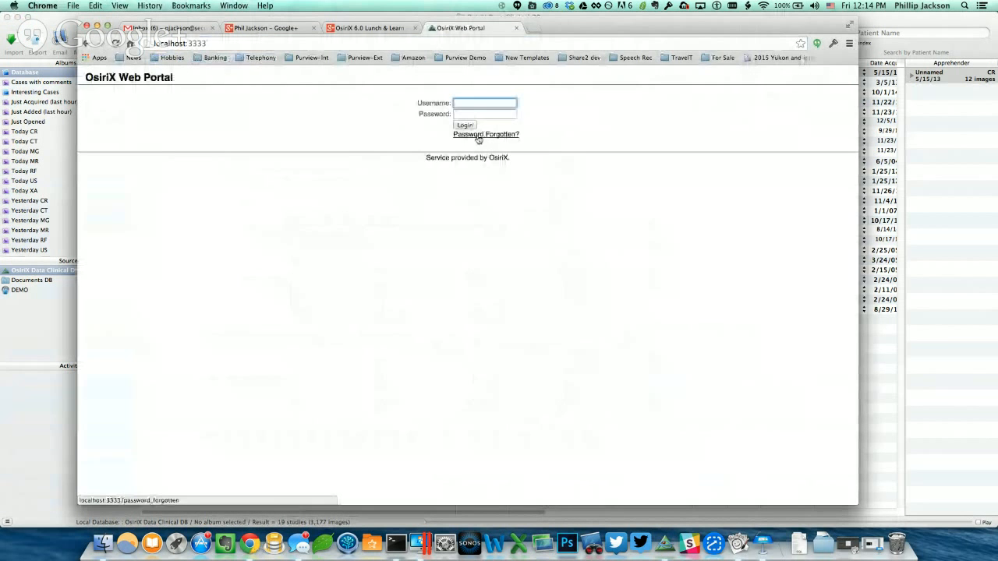
Examine the portal's address and port in the address bar.
left_click(159, 44)
left_click(161, 44)
left_click_drag(155, 43, 186, 44)
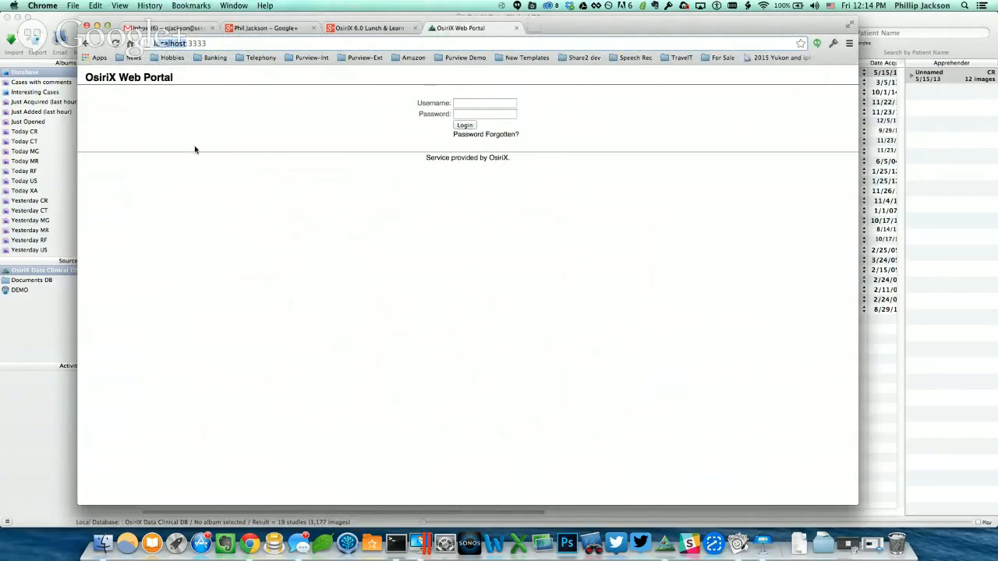
left_click_drag(207, 44, 184, 43)
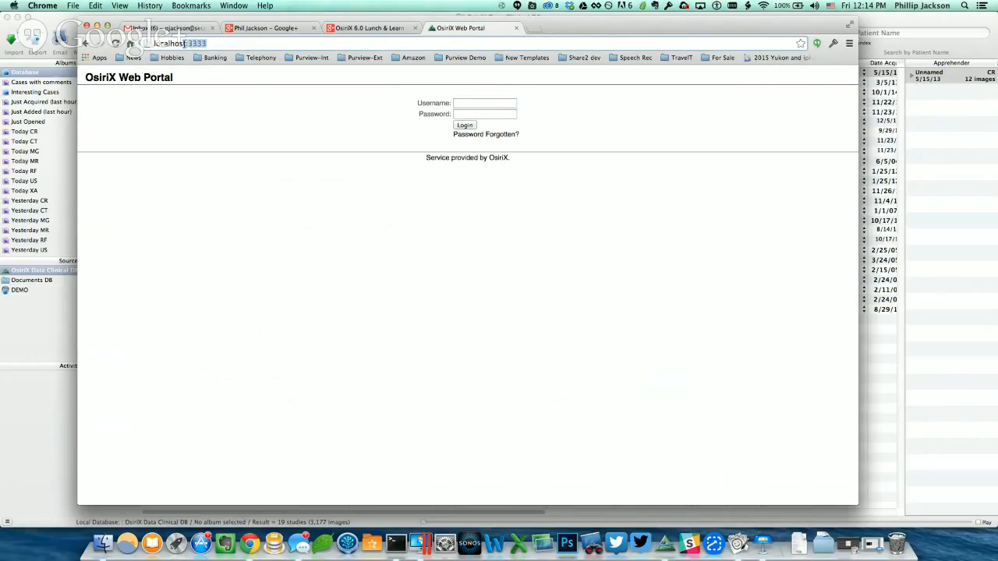
left_click(191, 113)
left_click(492, 104)
left_click_drag(185, 44, 140, 43)
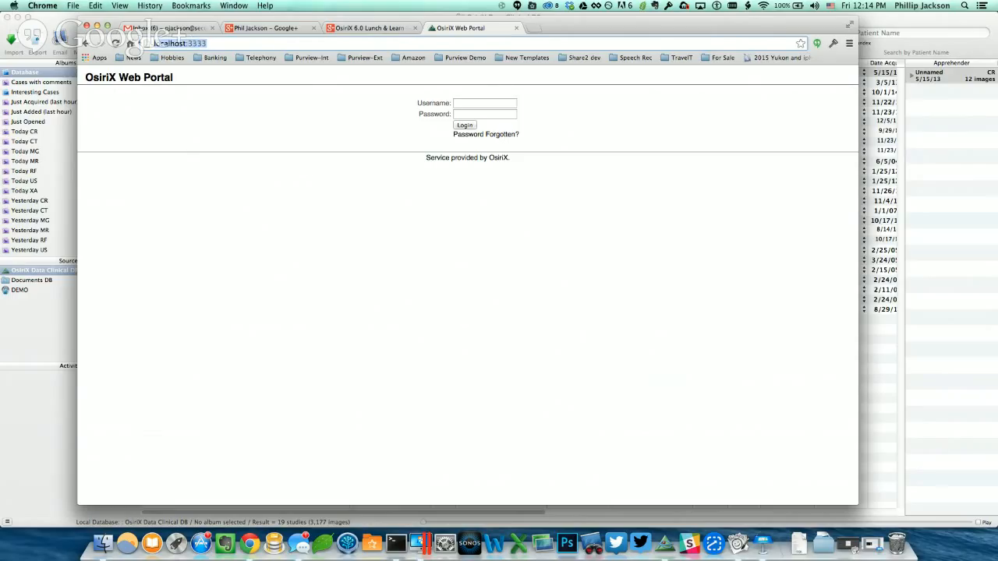
left_click(272, 44)
left_click(465, 103)
left_click(558, 109)
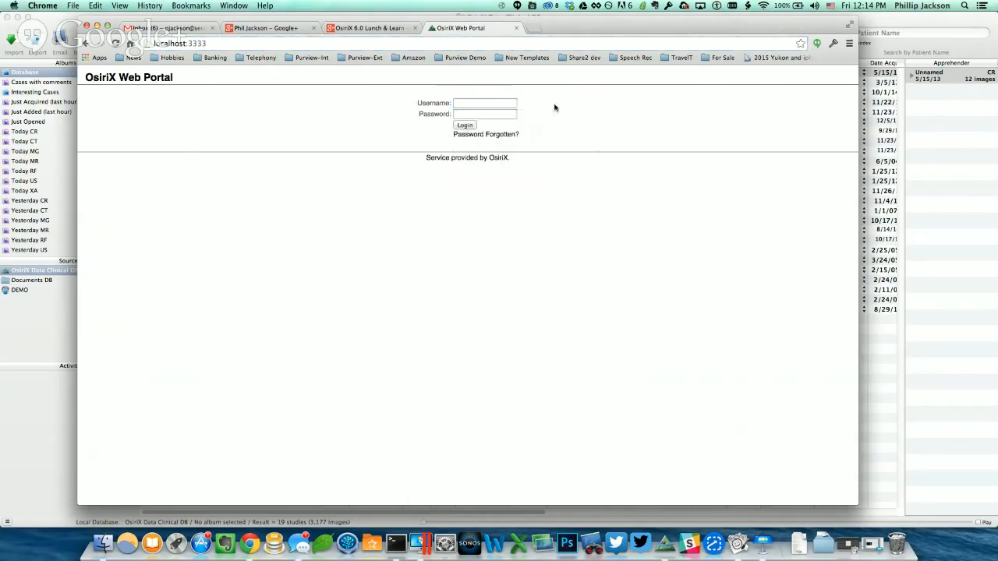
Log in to the OsiriX Web Portal with the web user's name and password.
left_click(457, 103)
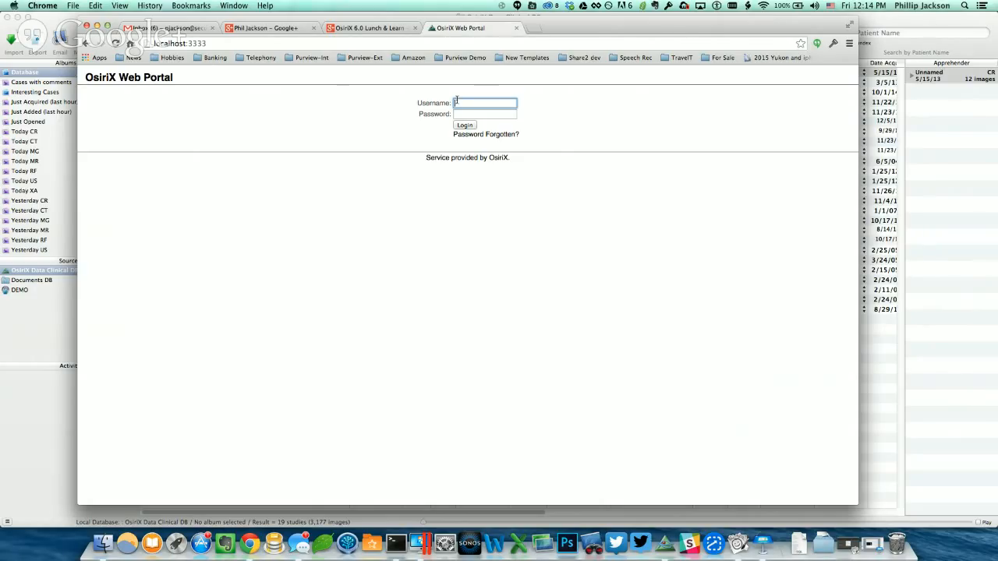
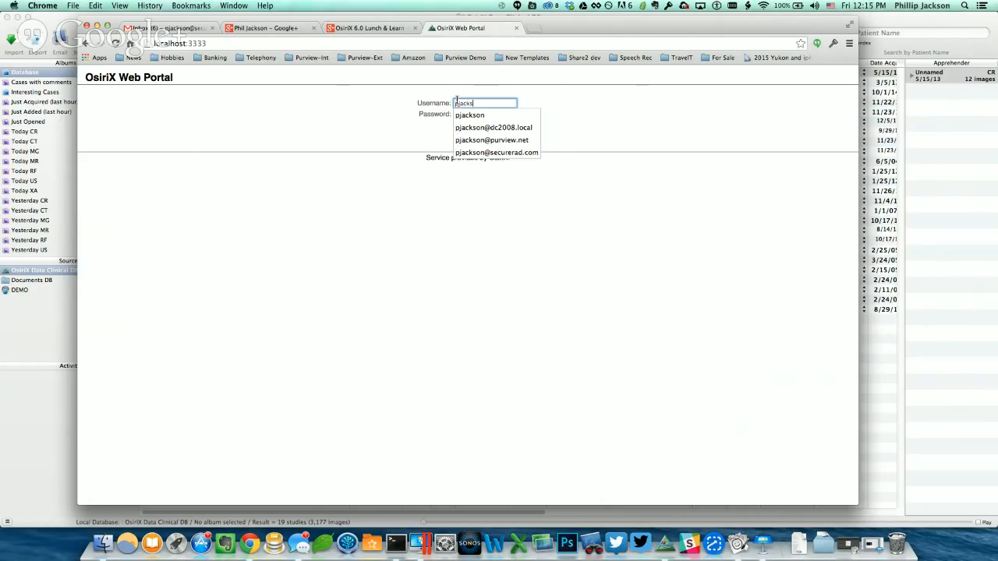
key("Tab")
type("****")
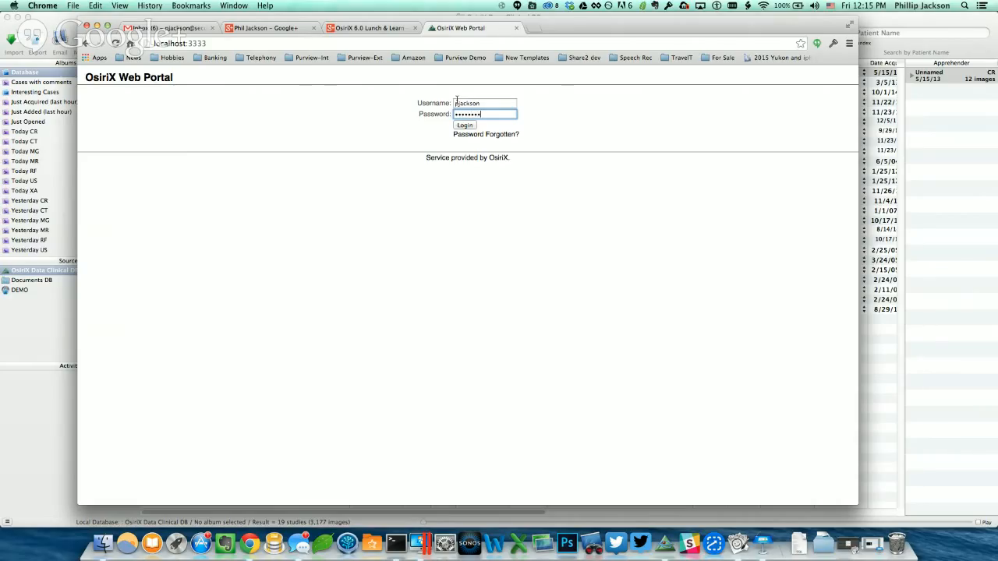
left_click(466, 126)
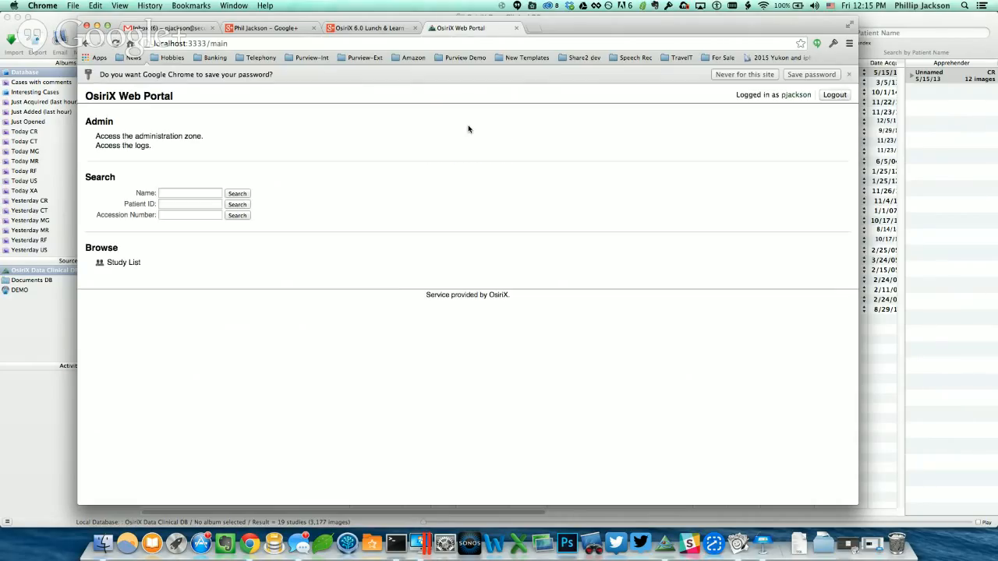
Dismiss the save-password prompt and search the portal with an empty name to list all studies.
left_click(737, 75)
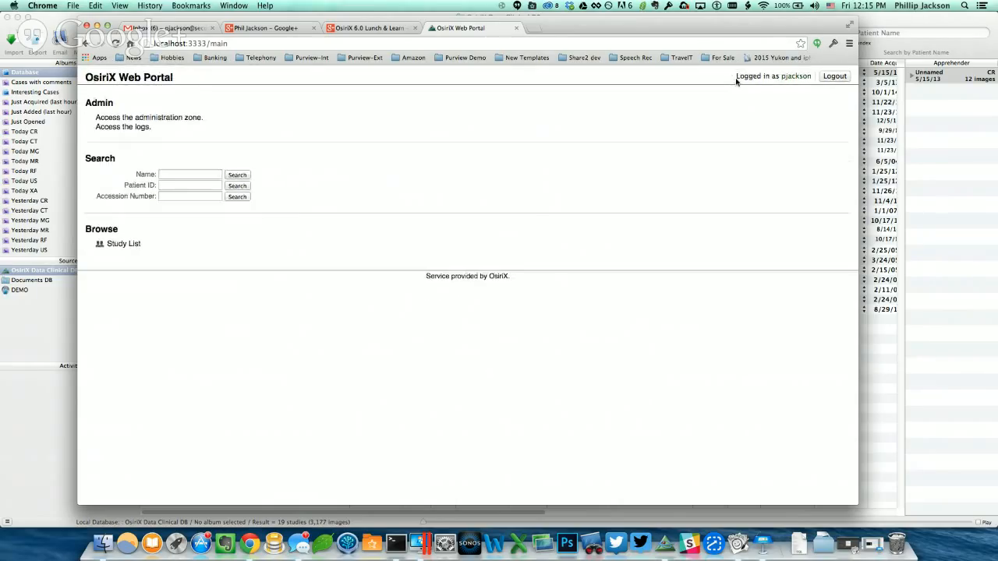
left_click(196, 173)
left_click(236, 175)
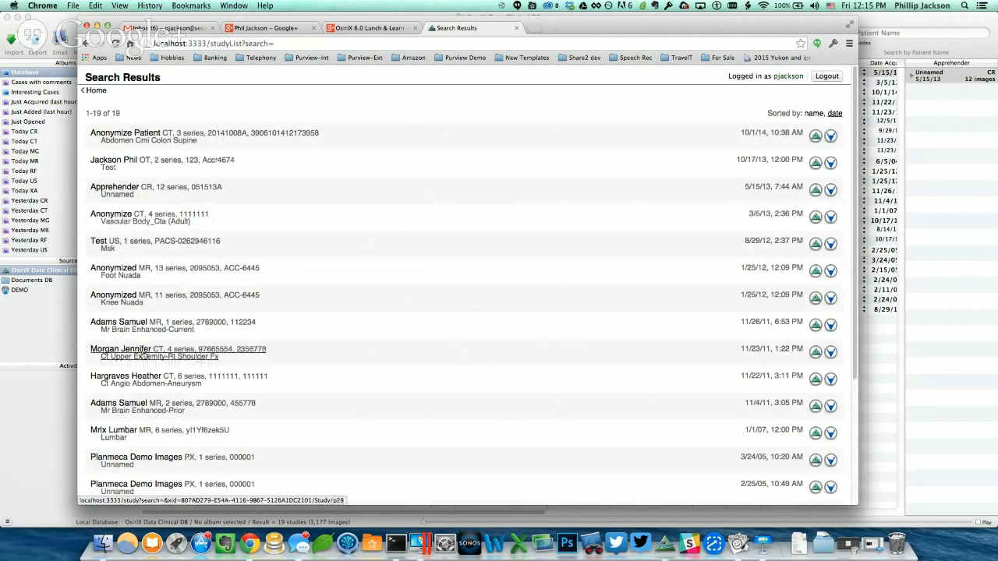
Open the CT upper extremity shoulder study in the Weasis viewer, keeping and opening the downloaded launcher.
left_click(831, 353)
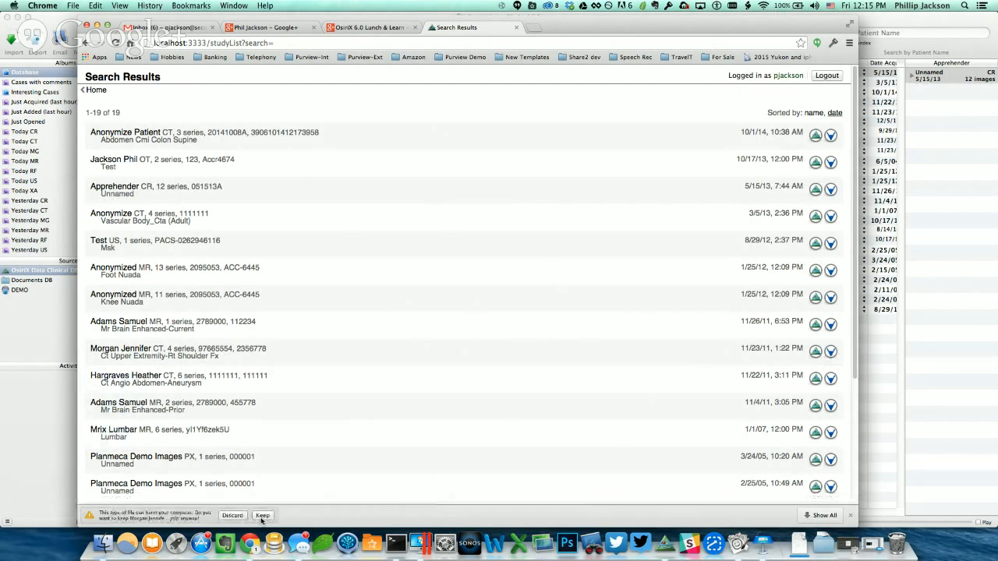
left_click(263, 515)
left_click(156, 520)
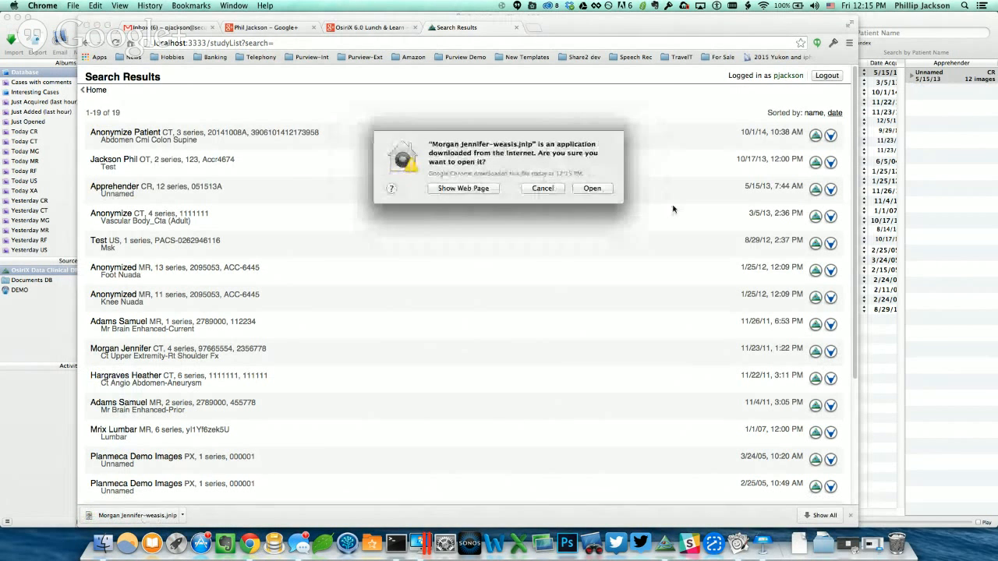
left_click(592, 188)
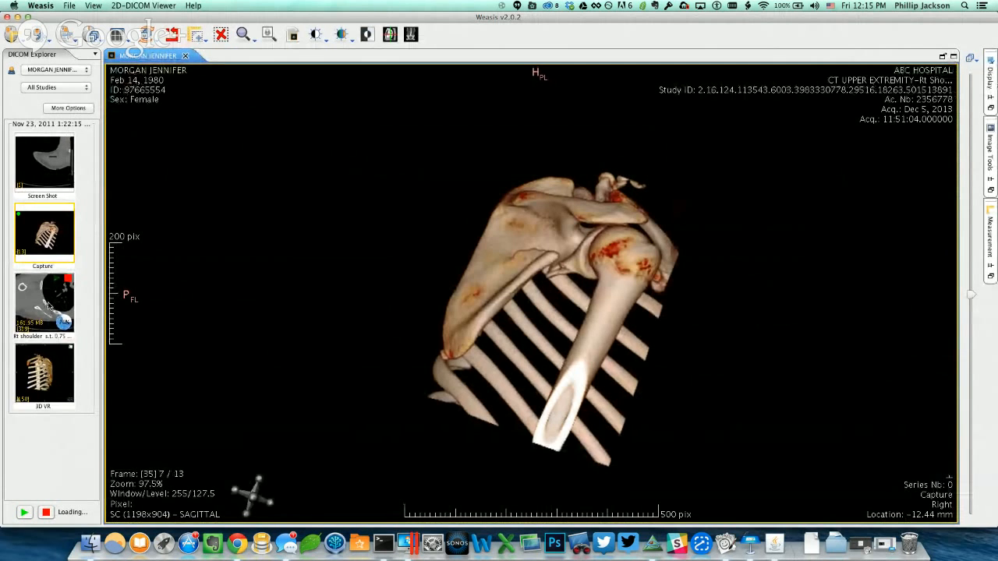
Load the Rt shoulder axial CT series into the viewer and scroll through its slices.
scroll(549, 279, "down", 5)
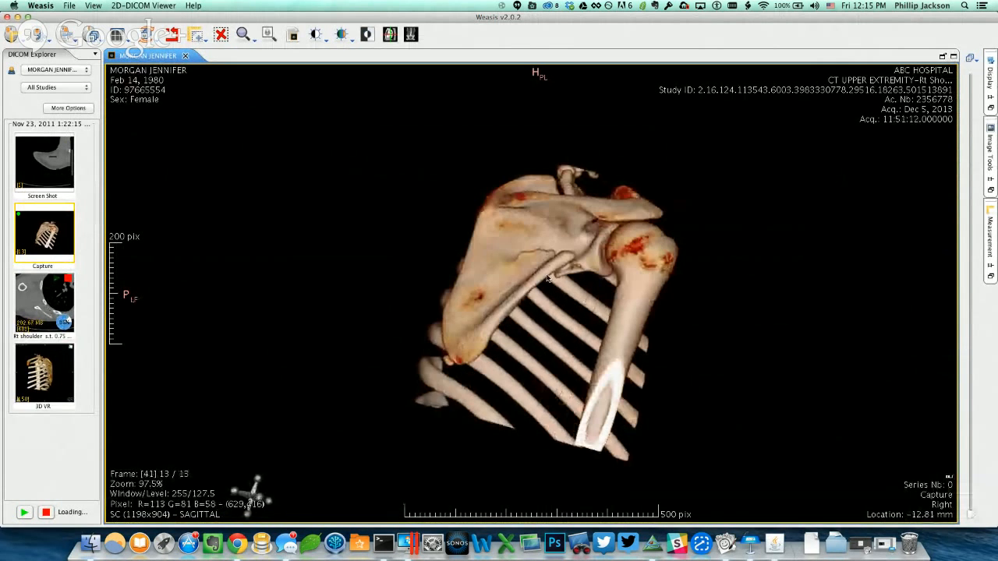
scroll(549, 279, "up", 1)
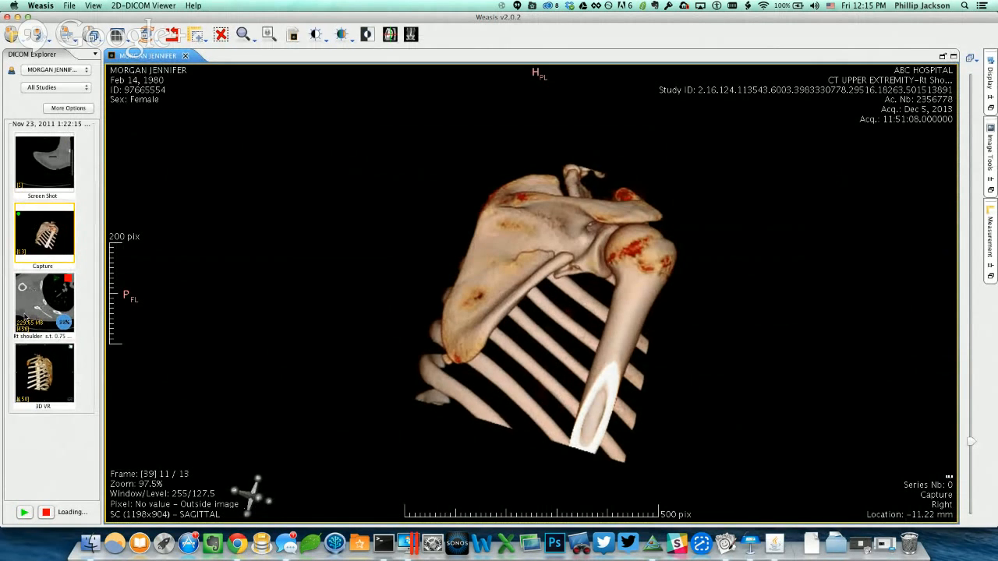
left_click_drag(44, 301, 257, 313)
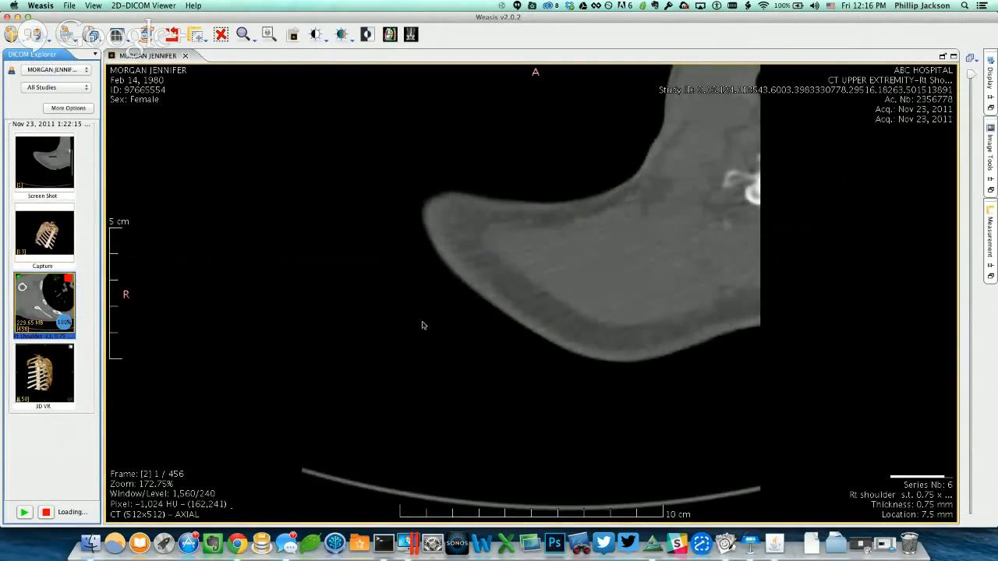
scroll(423, 325, "down", 15)
scroll(424, 238, "down", 17)
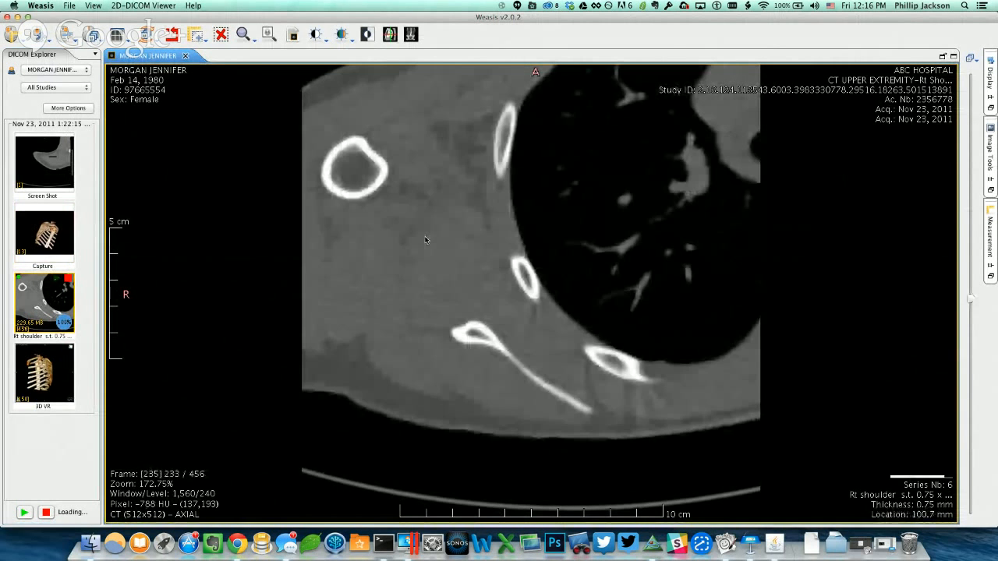
scroll(426, 240, "down", 4)
scroll(426, 241, "up", 7)
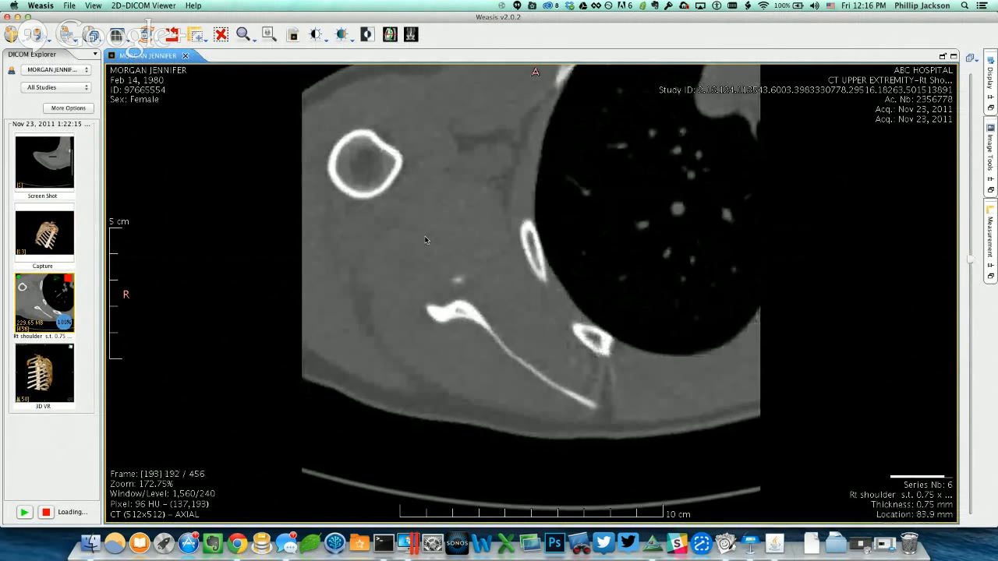
scroll(426, 240, "down", 4)
scroll(426, 240, "down", 2)
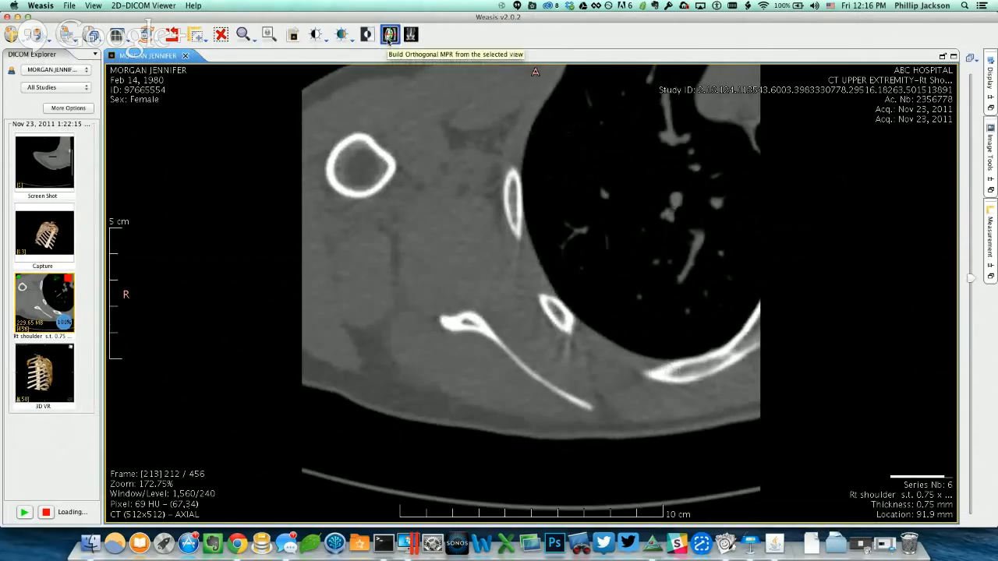
Build an orthogonal MPR from the axial series and close the Weasis viewer.
left_click(389, 35)
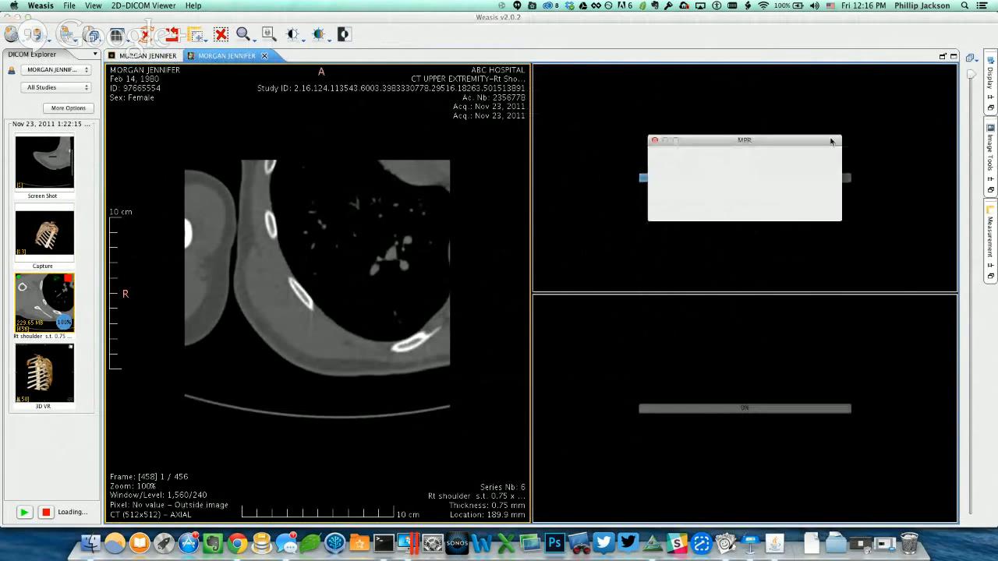
left_click(808, 204)
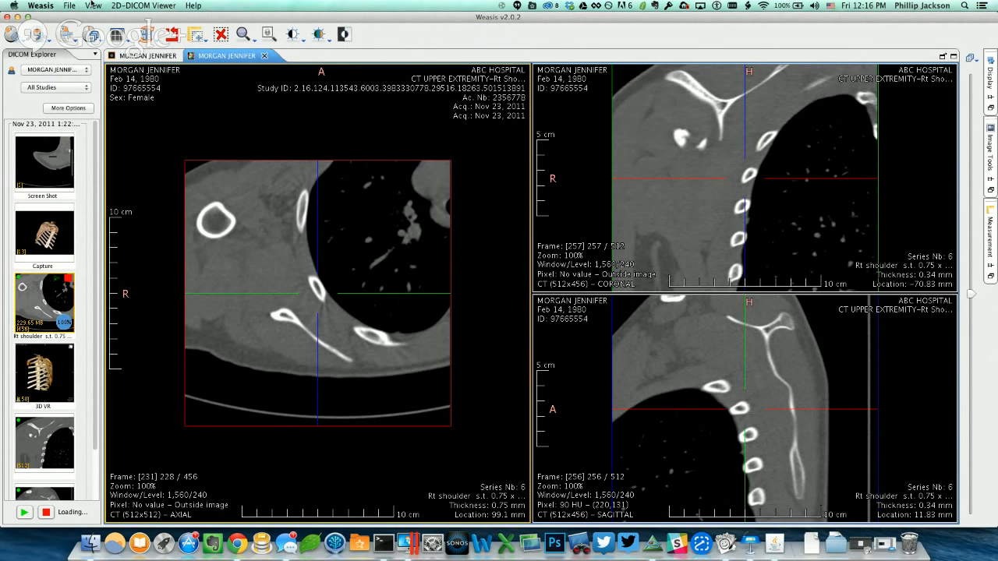
left_click(7, 17)
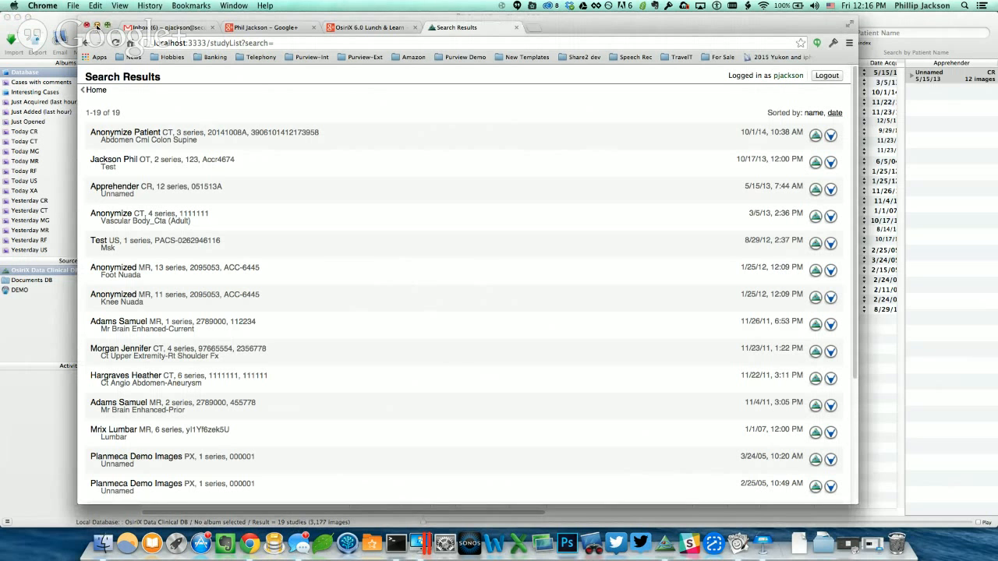
Close the browser, switch to Keynote, play the slideshow and advance to the next slide.
left_click(97, 26)
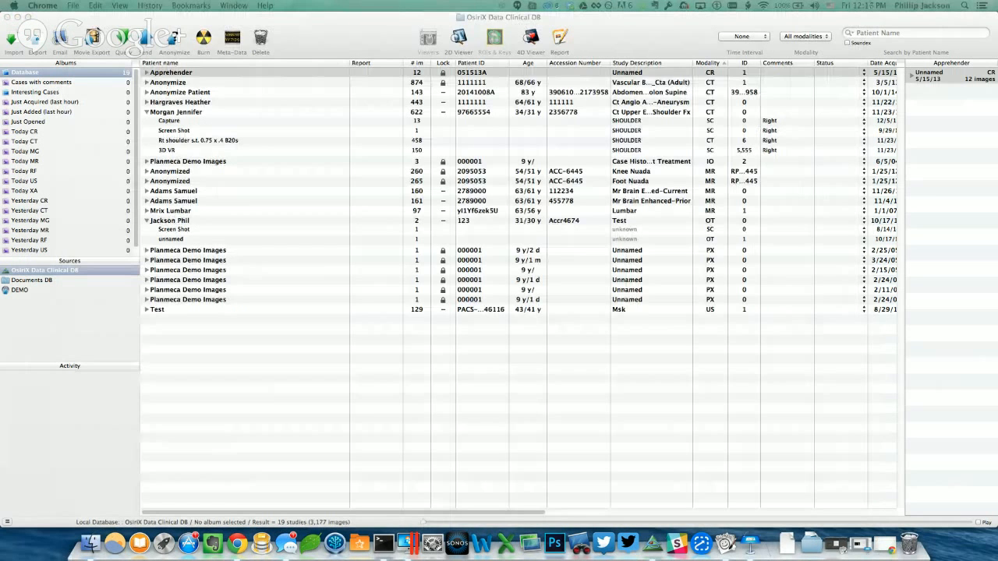
left_click(753, 546)
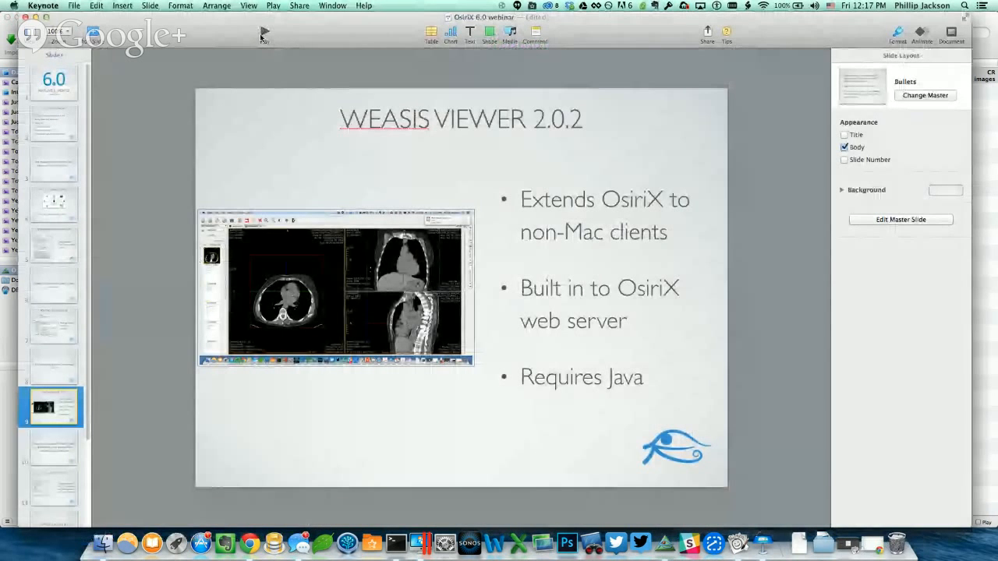
left_click(263, 34)
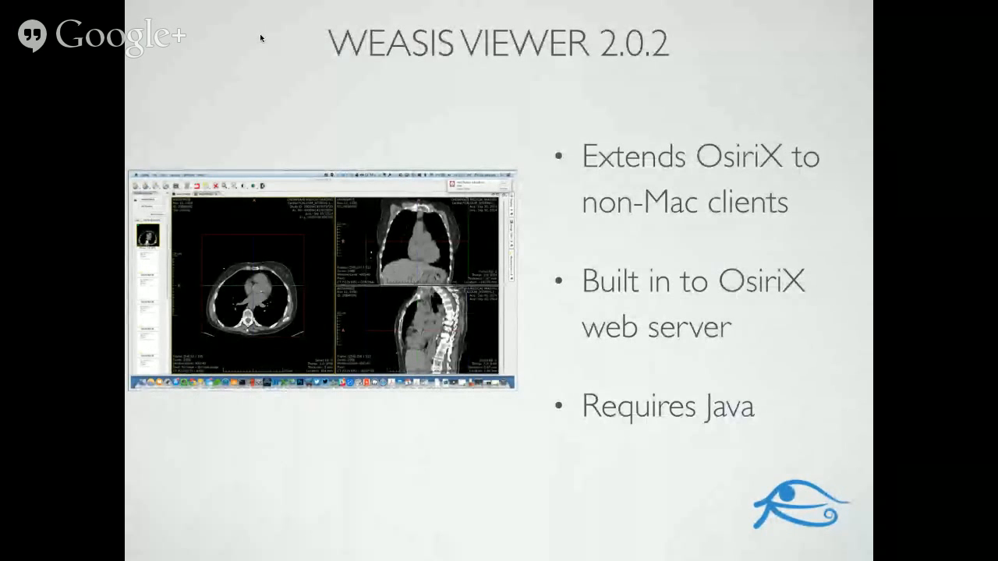
key("Right")
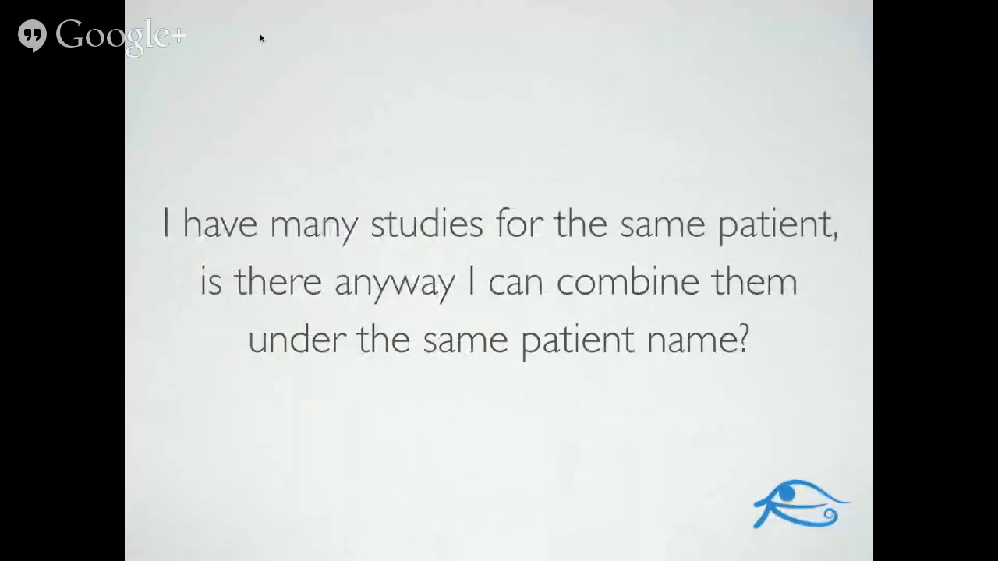